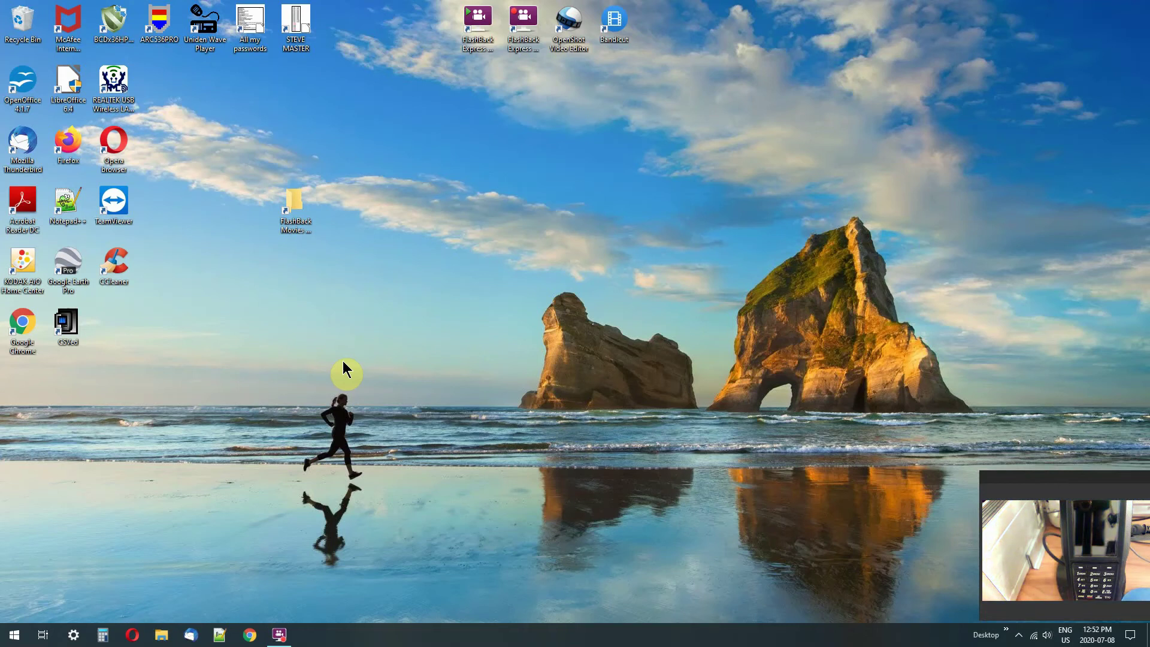
# - Launch BCDx36HP Sentinel from its desktop icon
pyautogui.click(110, 26)
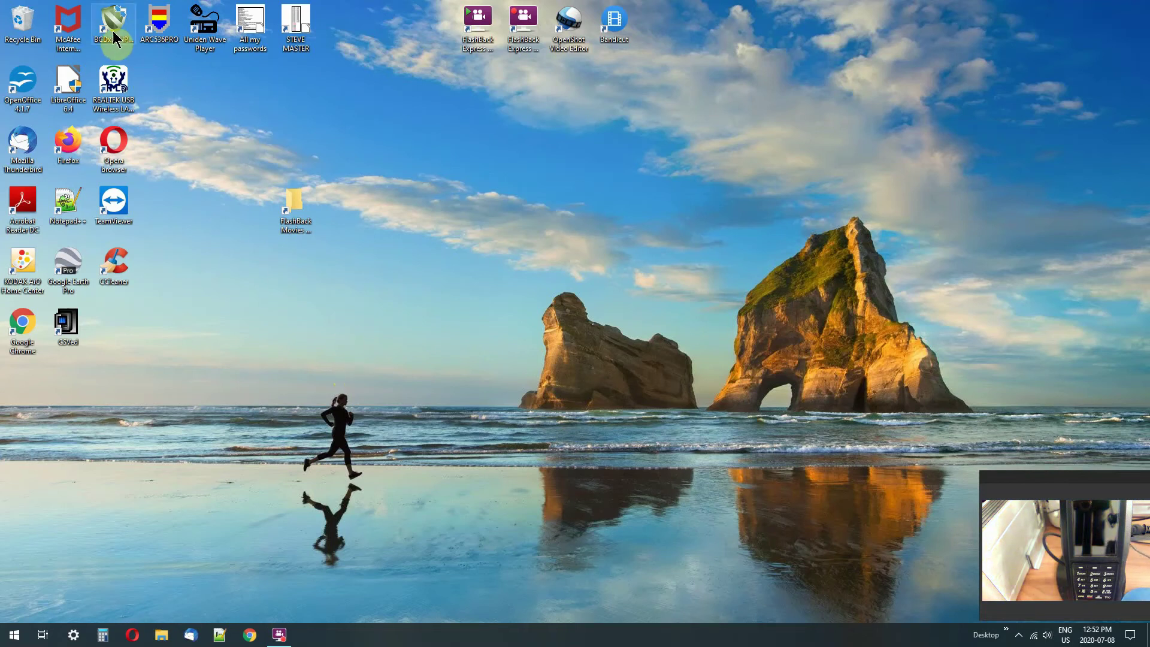
pyautogui.doubleClick(110, 26)
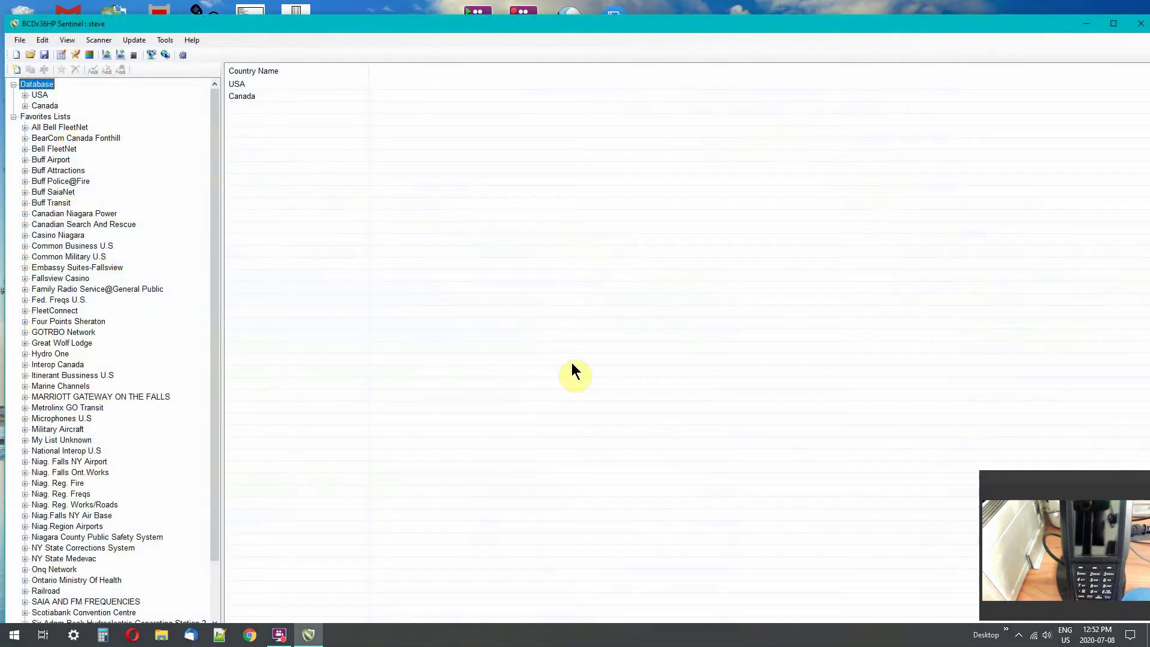
# - Maximize the Sentinel window and collapse the Favorites Lists branch, leaving USA and Canada
pyautogui.click(1113, 23)
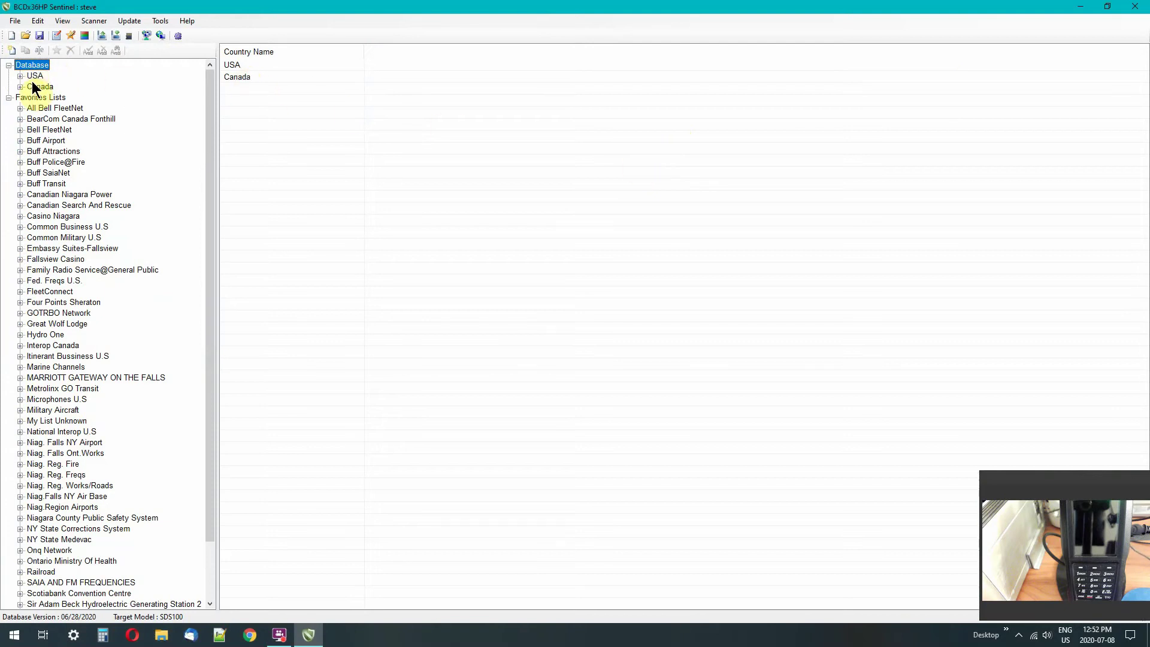
pyautogui.click(9, 98)
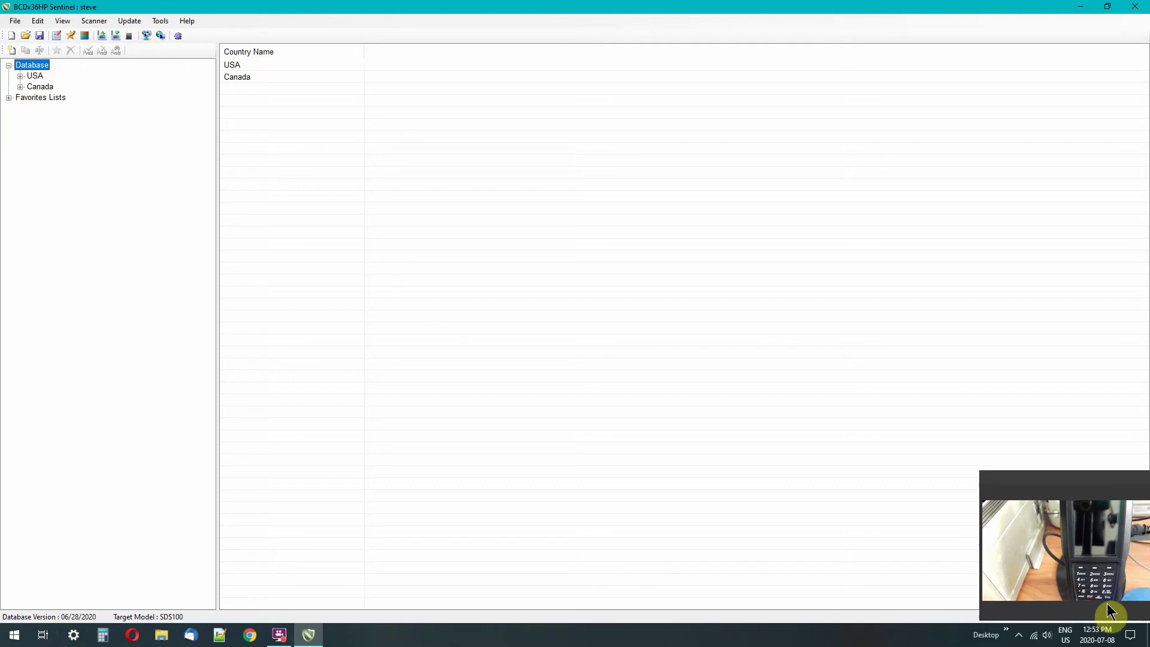
pyautogui.moveTo(1104, 640)
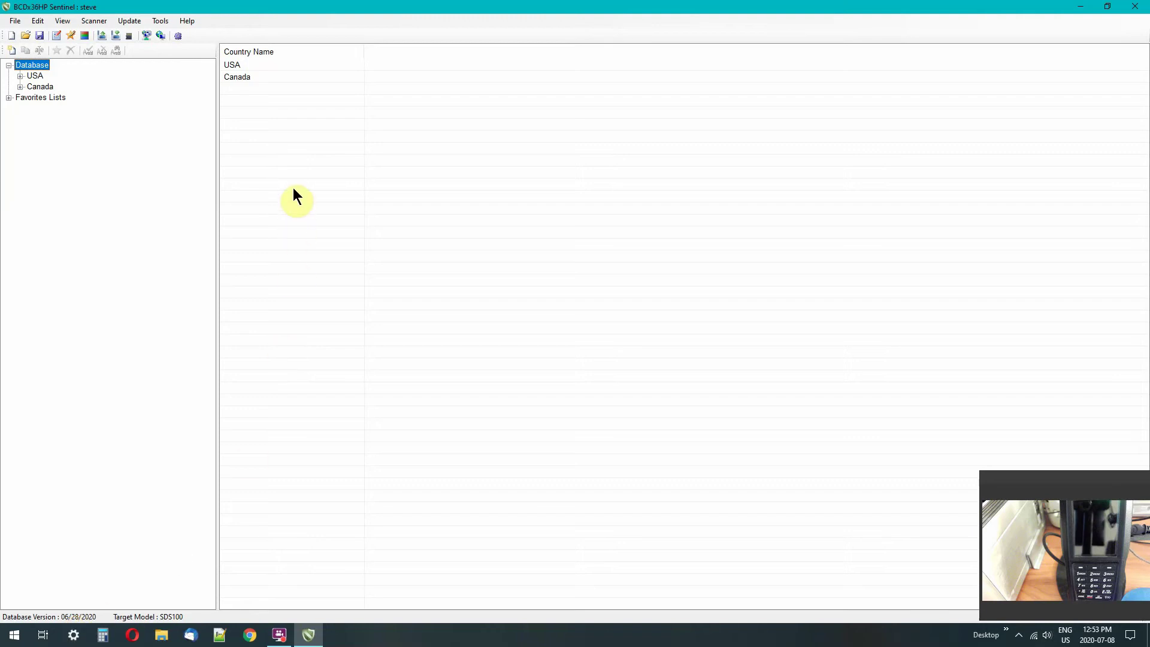
# - Update the master database (HPDB) to version 07/05/2020 and dismiss the completion message
pyautogui.click(127, 22)
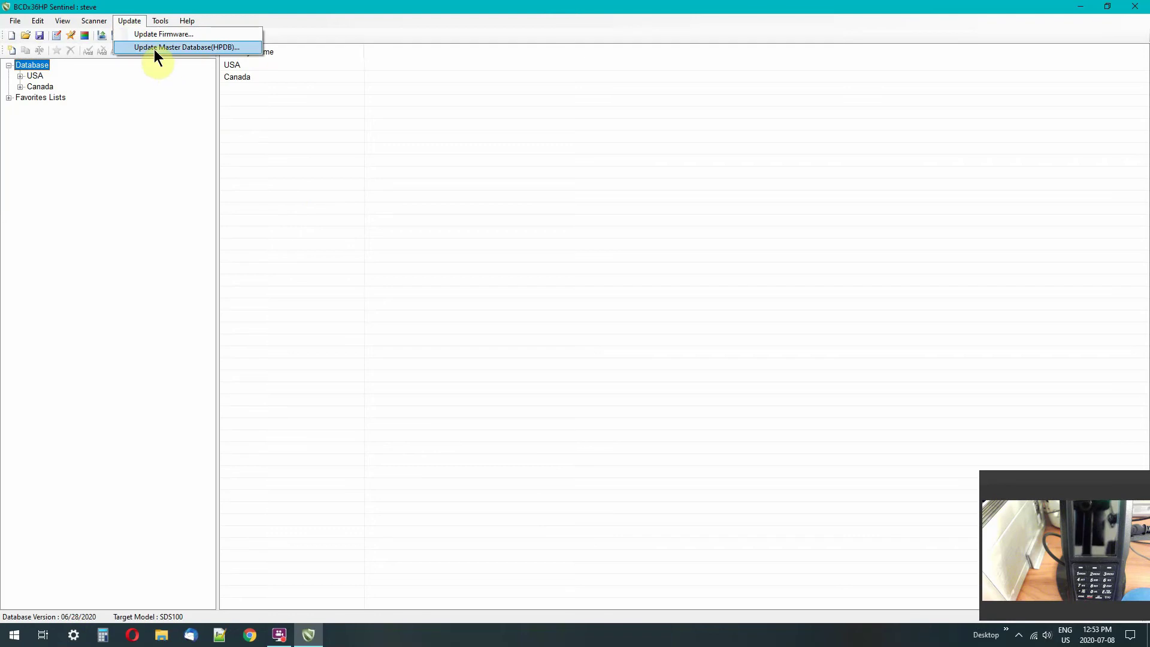
pyautogui.click(199, 48)
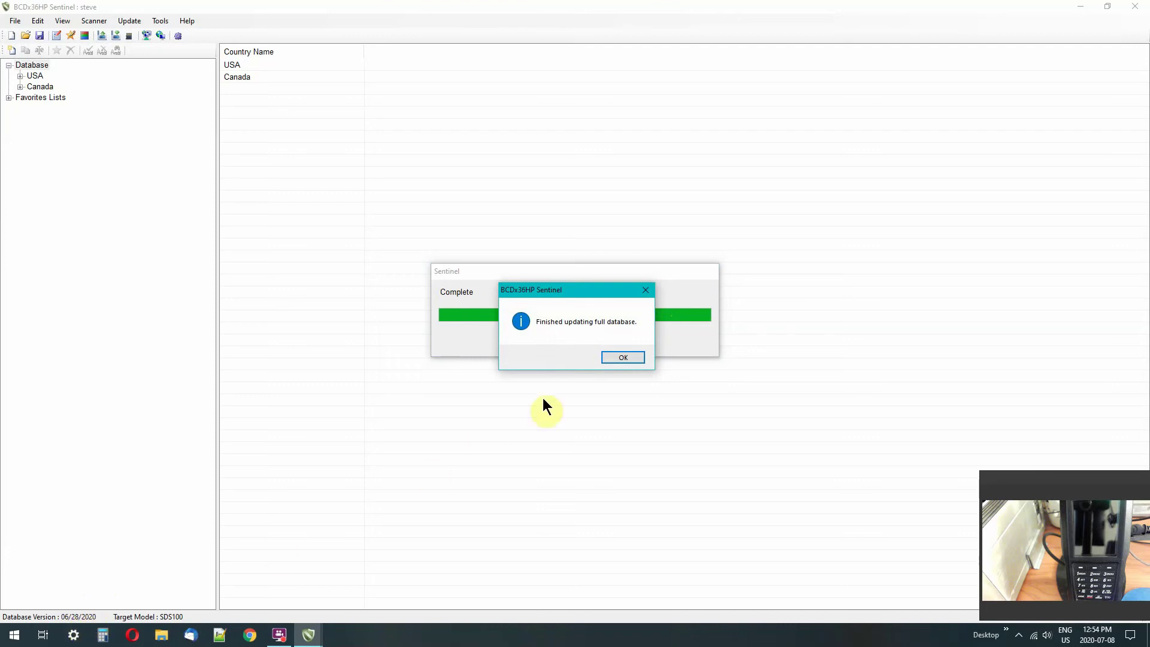
pyautogui.click(624, 358)
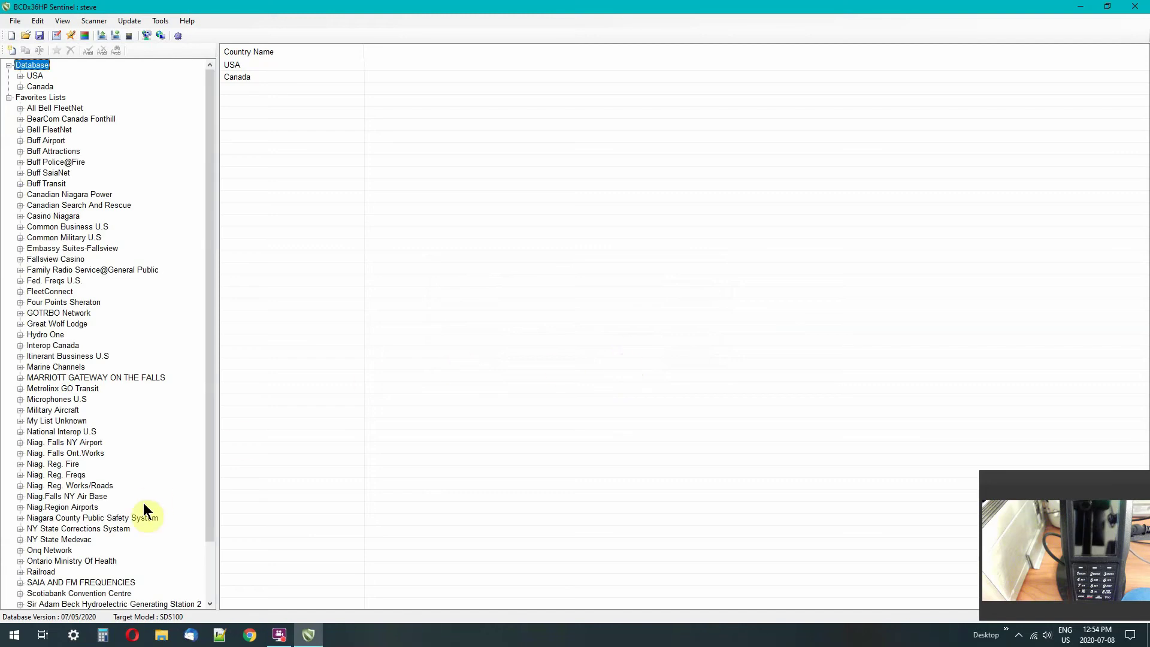
# - Browse the USA states and Canadian provinces, then collapse USA, Canada and Favorites Lists
pyautogui.click(9, 97)
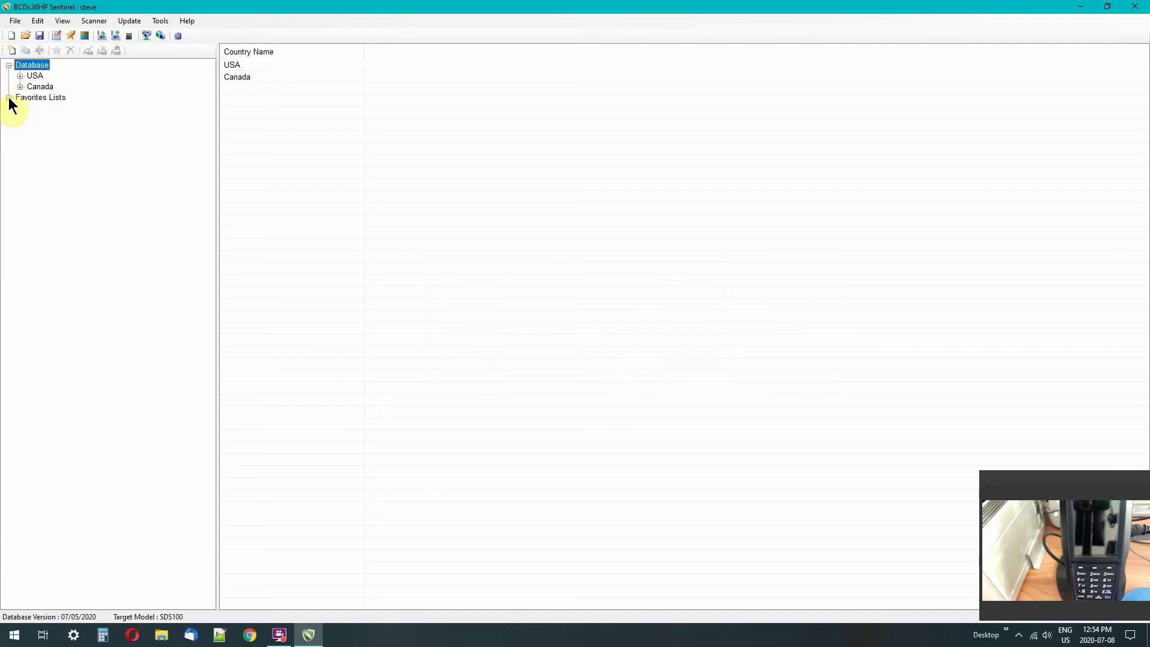
pyautogui.click(19, 76)
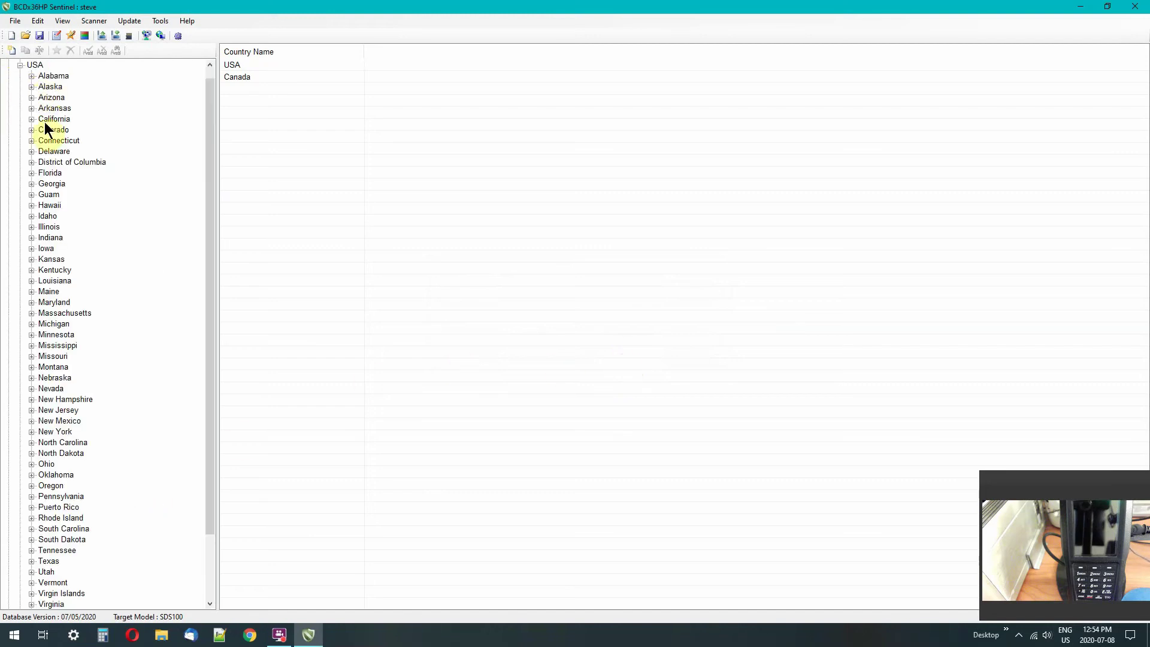
pyautogui.scroll(-2, 60, 360)
pyautogui.scroll(3, 61, 330)
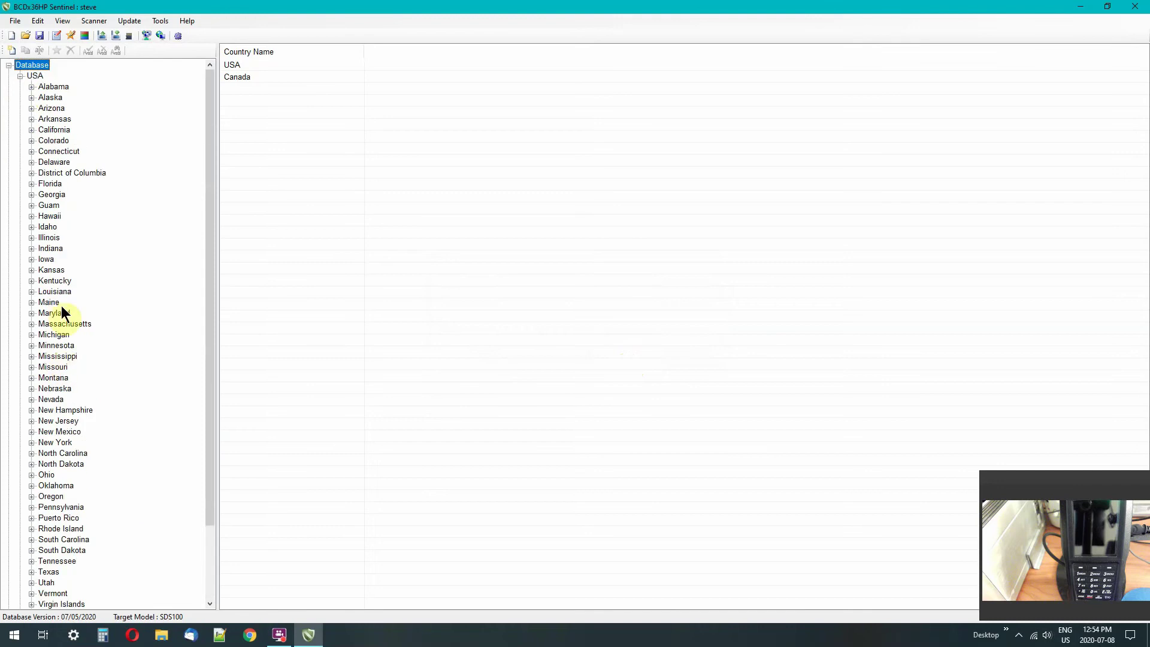
pyautogui.click(20, 76)
pyautogui.click(19, 86)
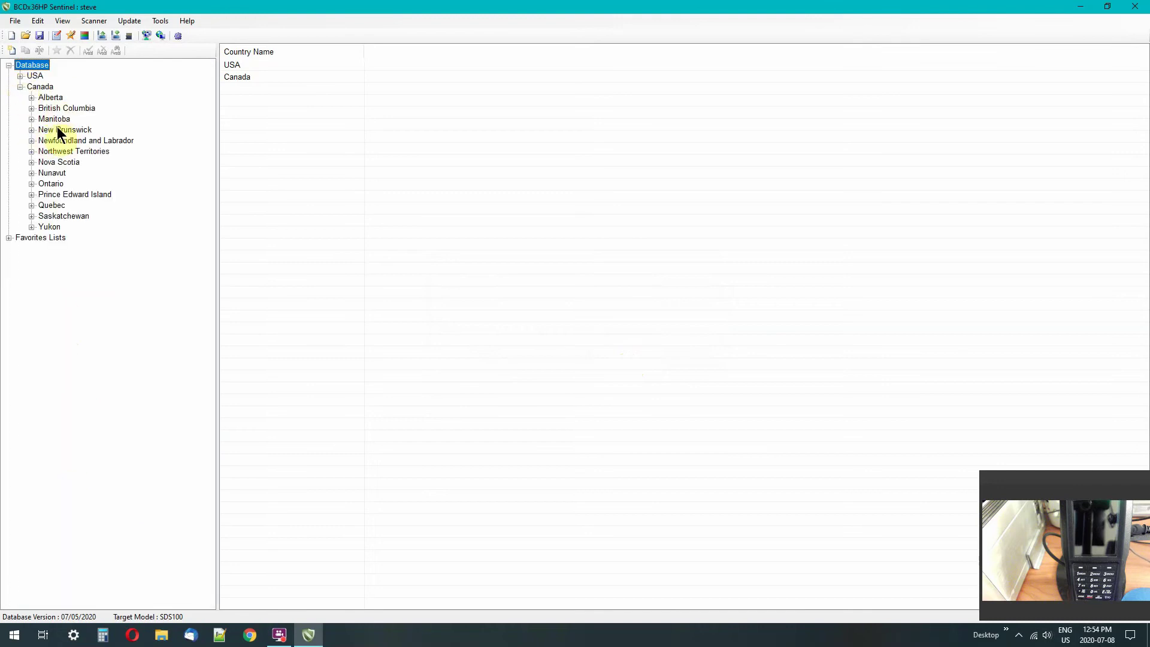
pyautogui.click(9, 238)
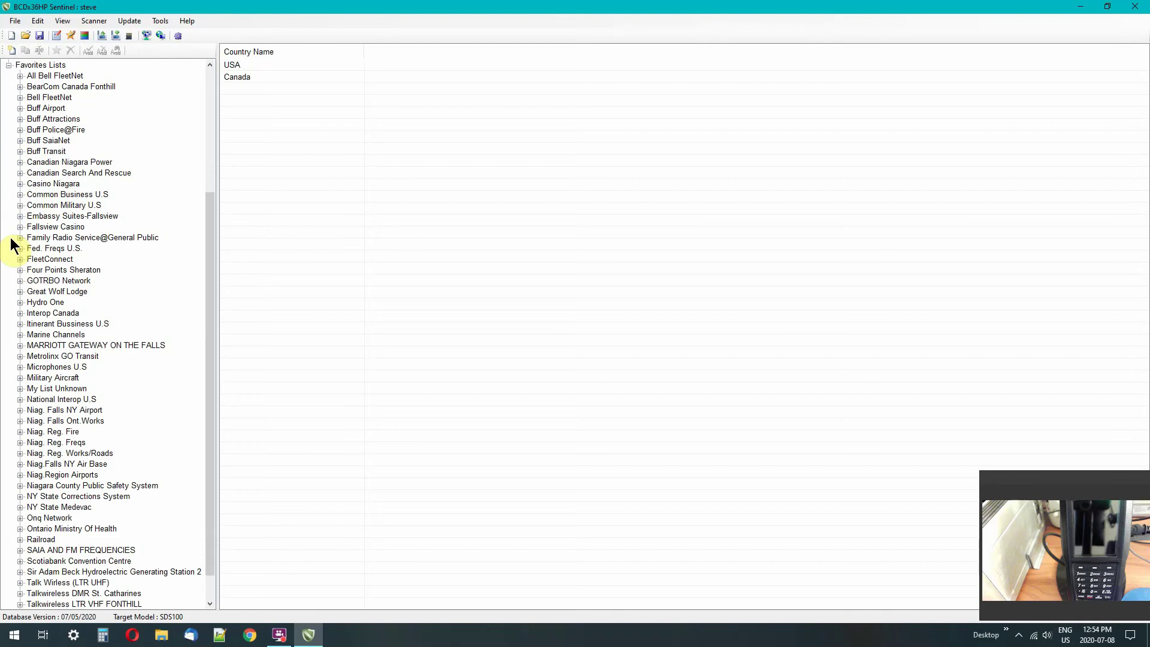
pyautogui.click(9, 65)
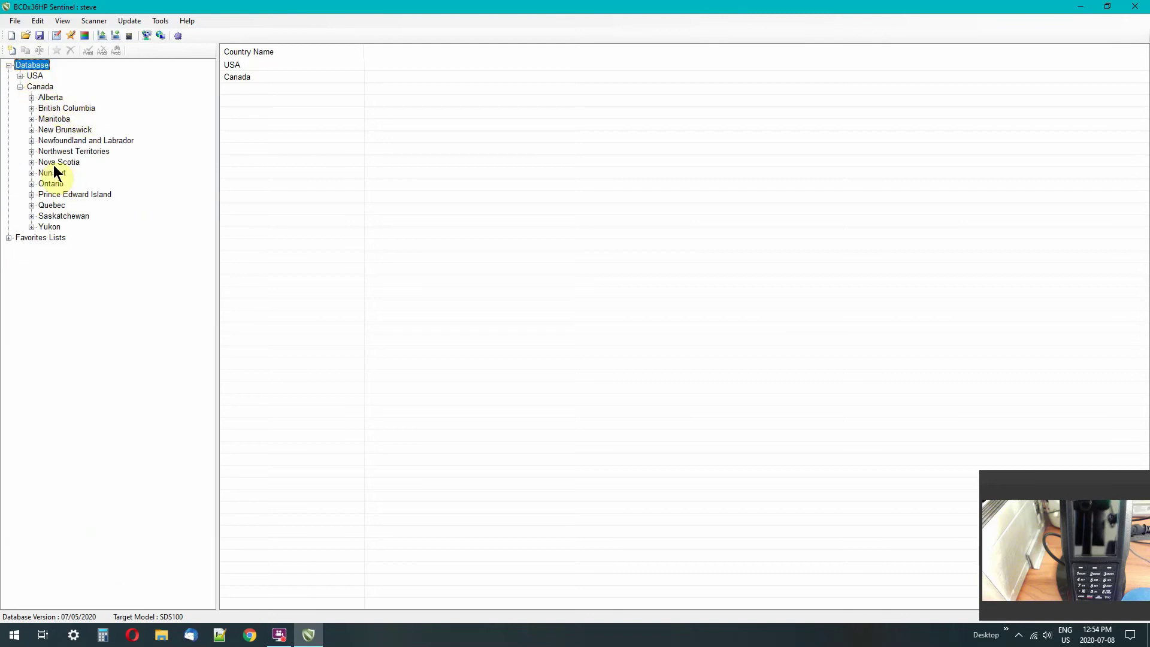
pyautogui.click(20, 87)
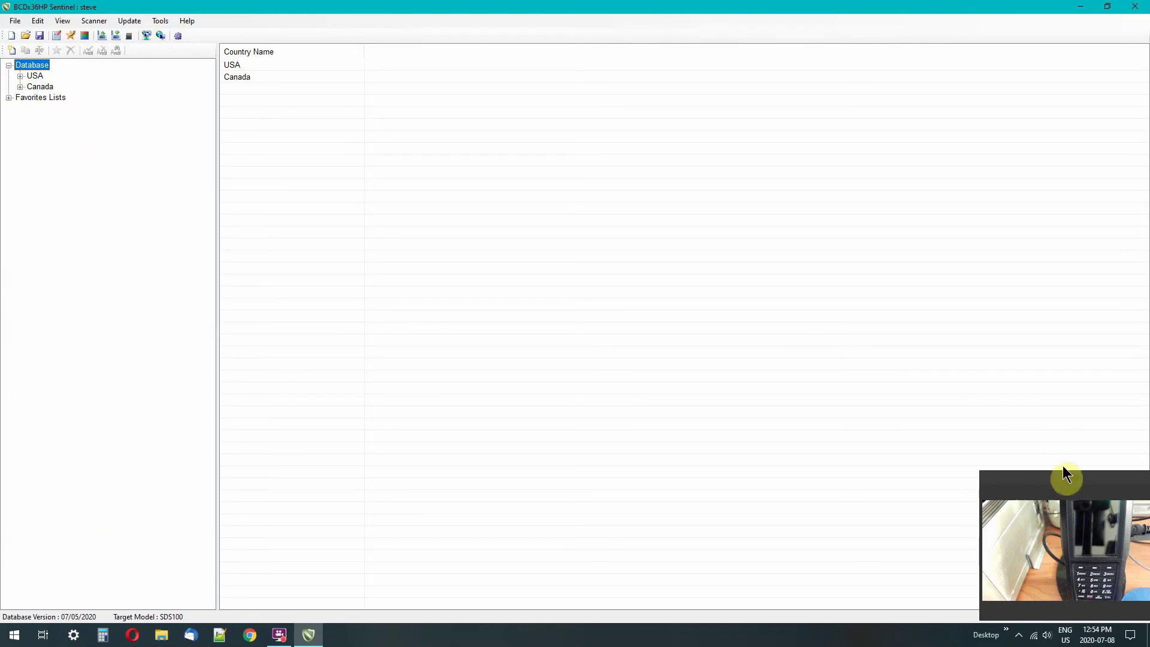
pyautogui.moveTo(1060, 470); pyautogui.dragTo(961, 19)
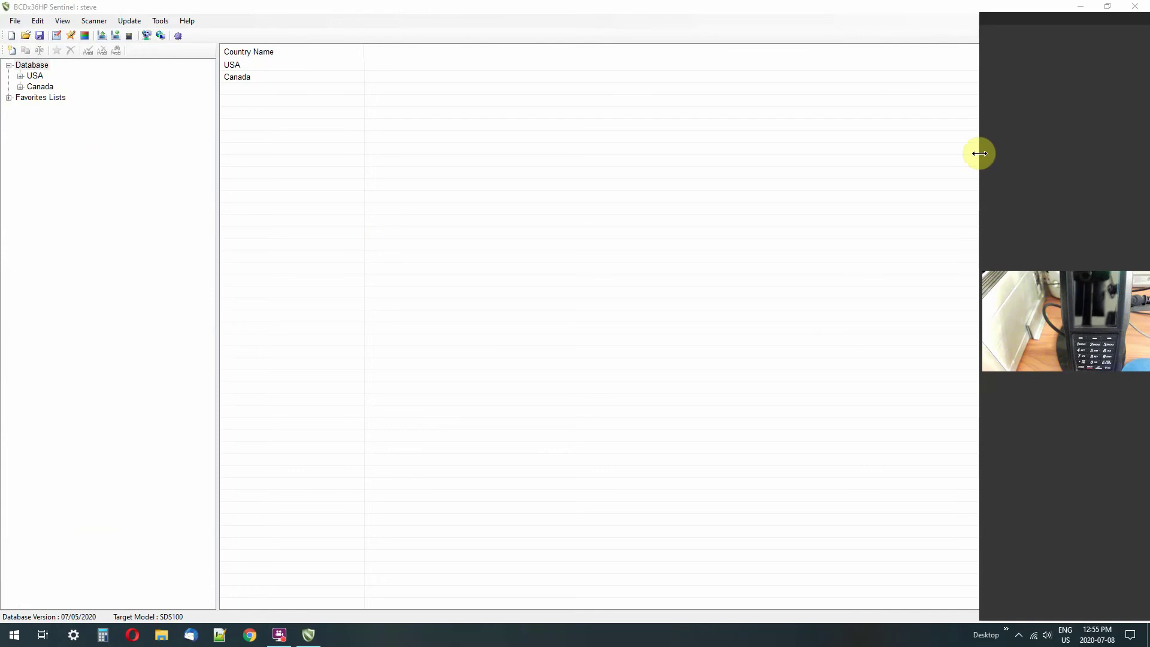
pyautogui.moveTo(979, 154); pyautogui.dragTo(562, 213)
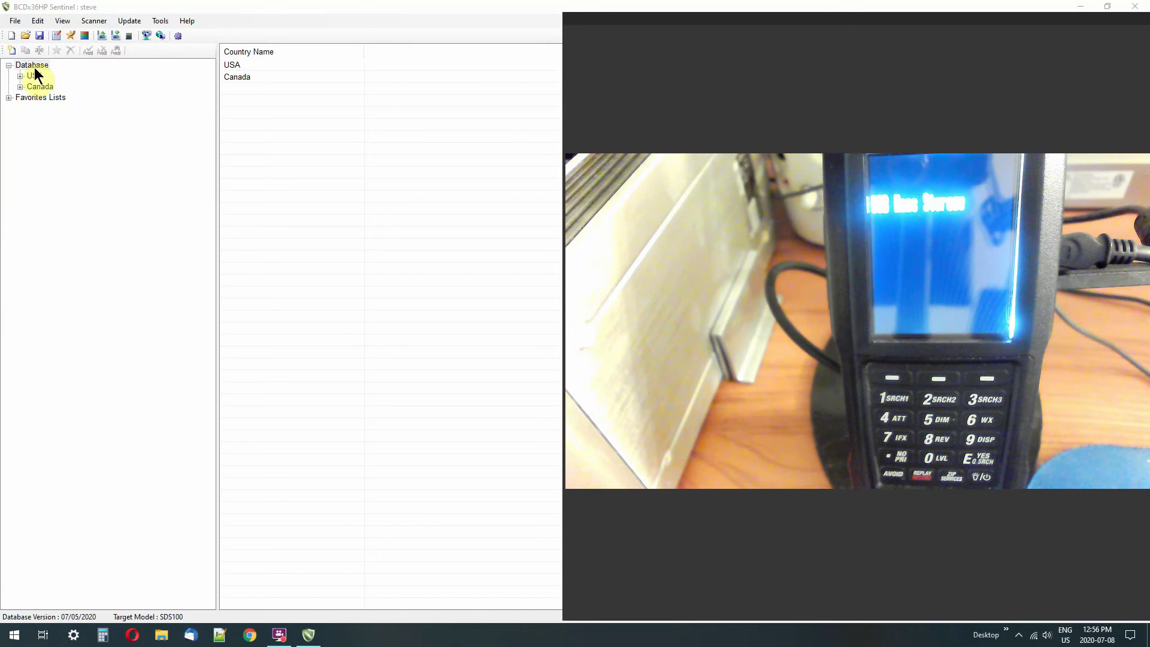
# - Expand and re-collapse Favorites Lists, then bring up the Scanner menu's read and write commands
pyautogui.click(9, 98)
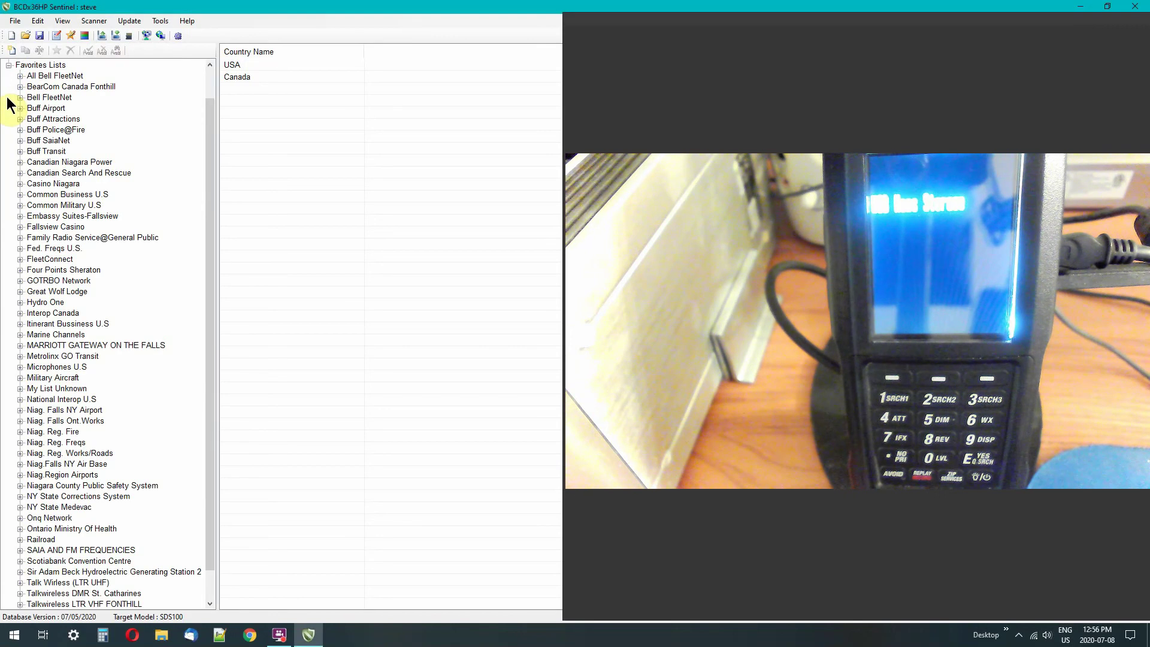
pyautogui.click(9, 66)
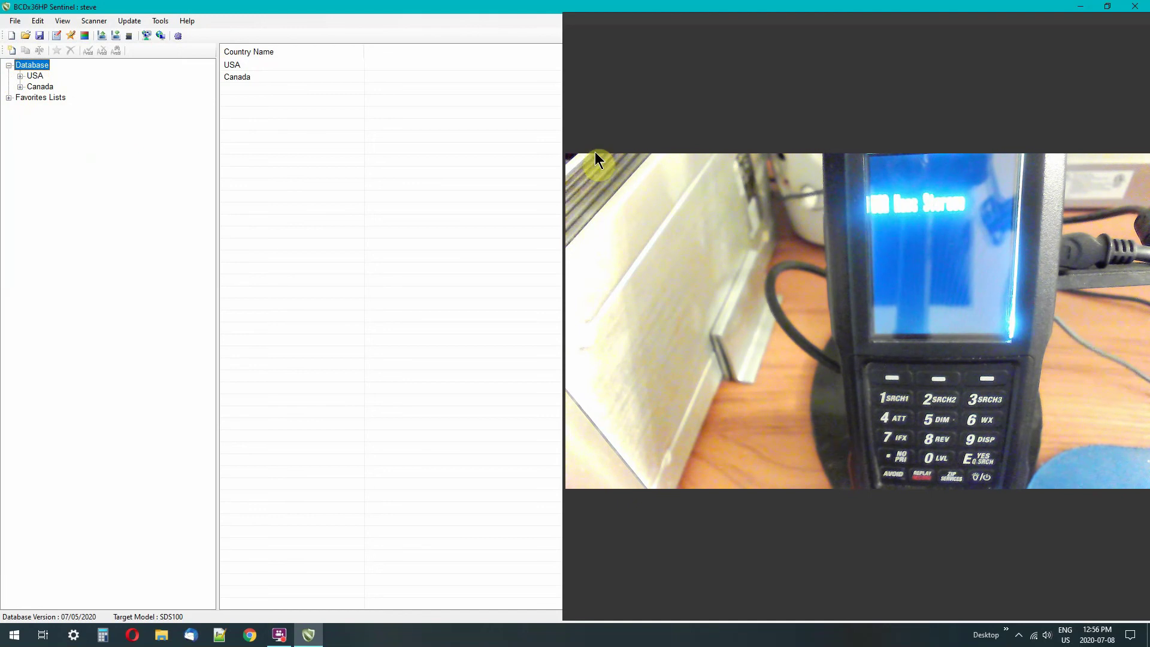
pyautogui.click(90, 21)
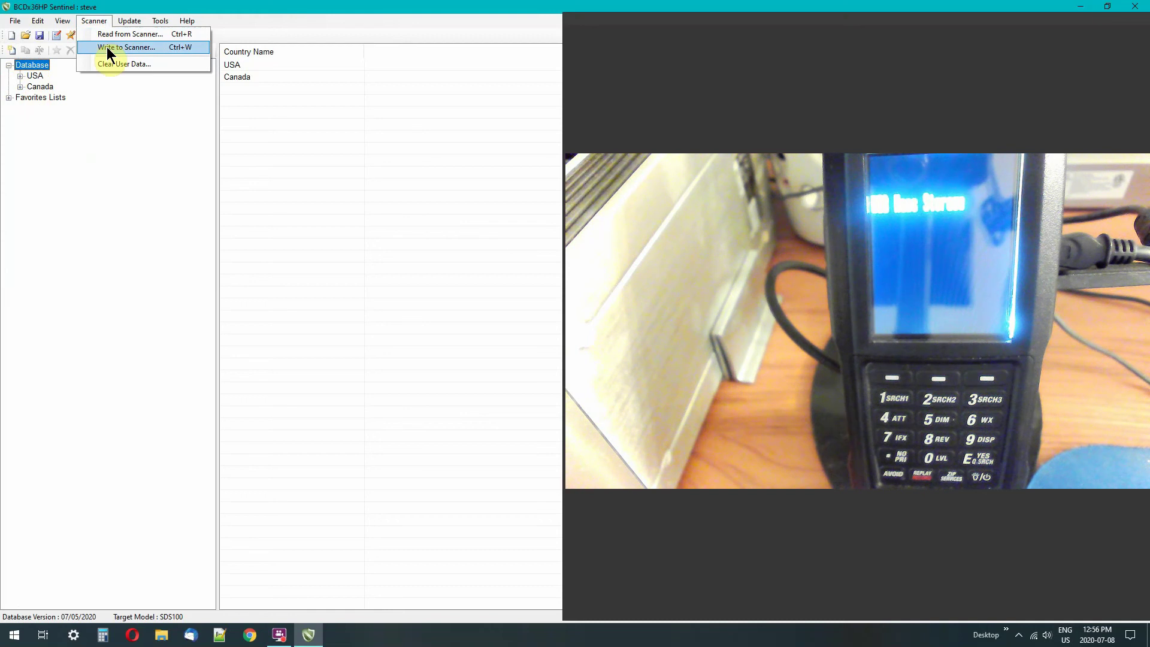
# - Set up a write to the SDS100 microSD with Force Write Full Database enabled
pyautogui.click(106, 47)
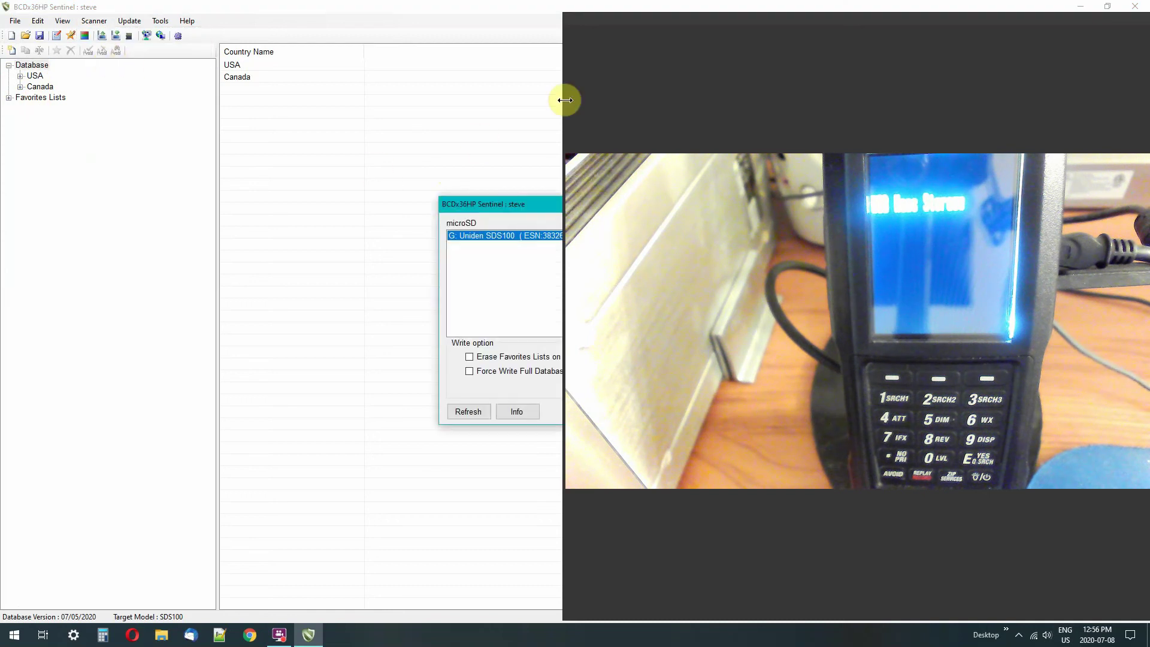
pyautogui.moveTo(565, 100); pyautogui.dragTo(721, 103)
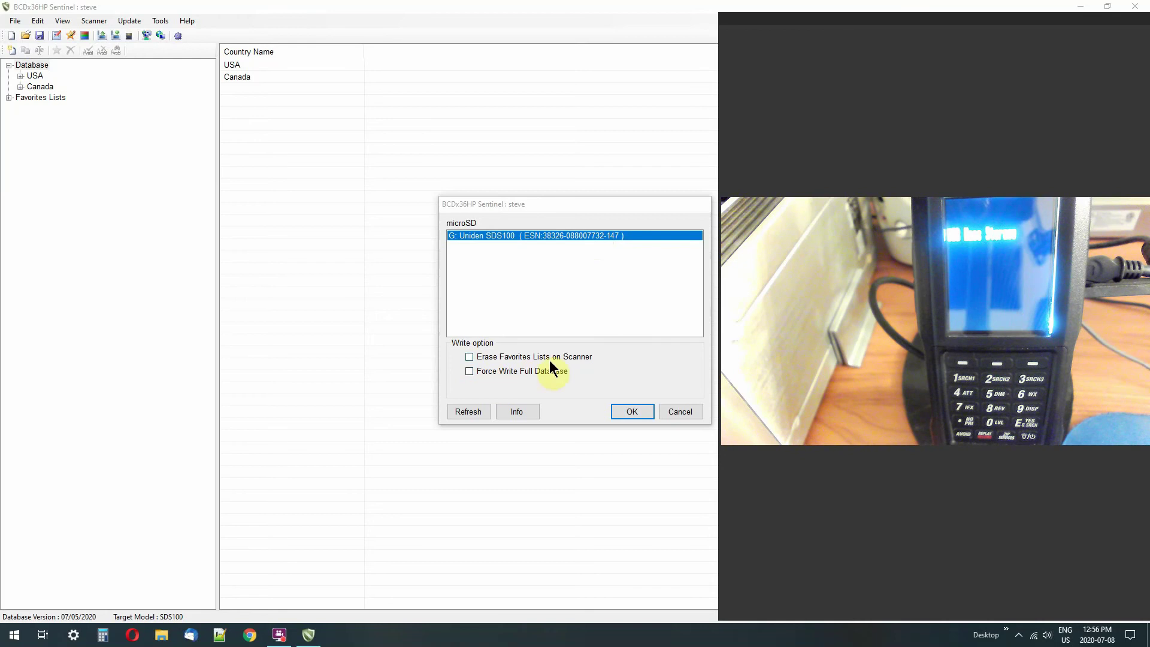
pyautogui.click(469, 371)
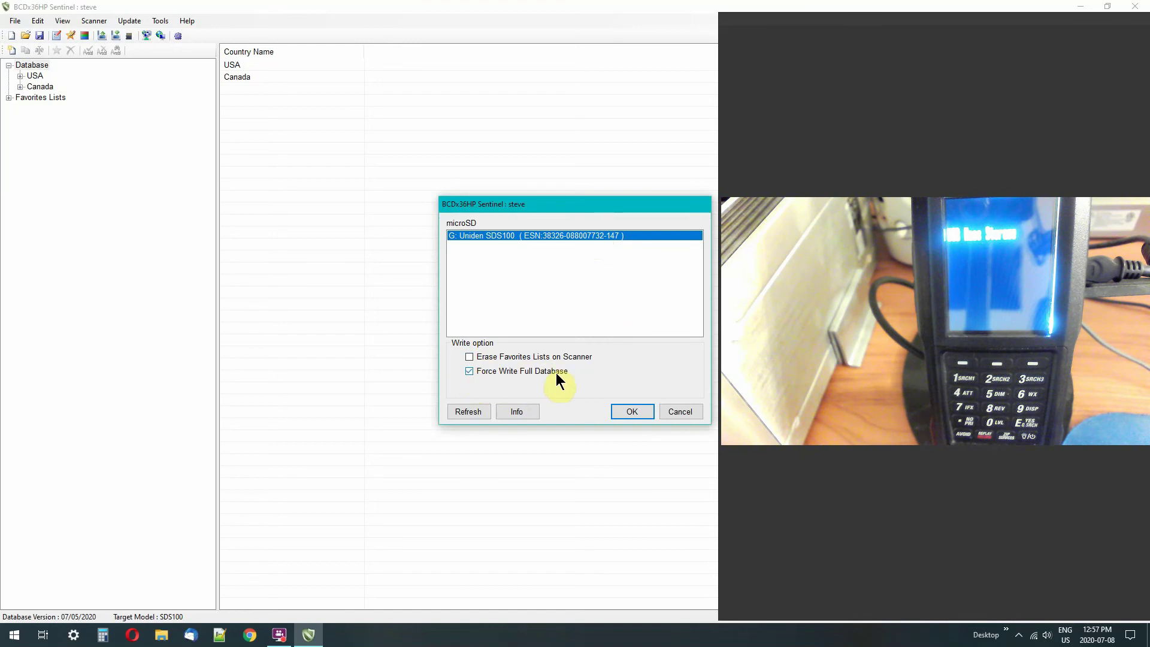
# - Confirm the write and let the full database transfer to the SDS100 progress
pyautogui.click(630, 413)
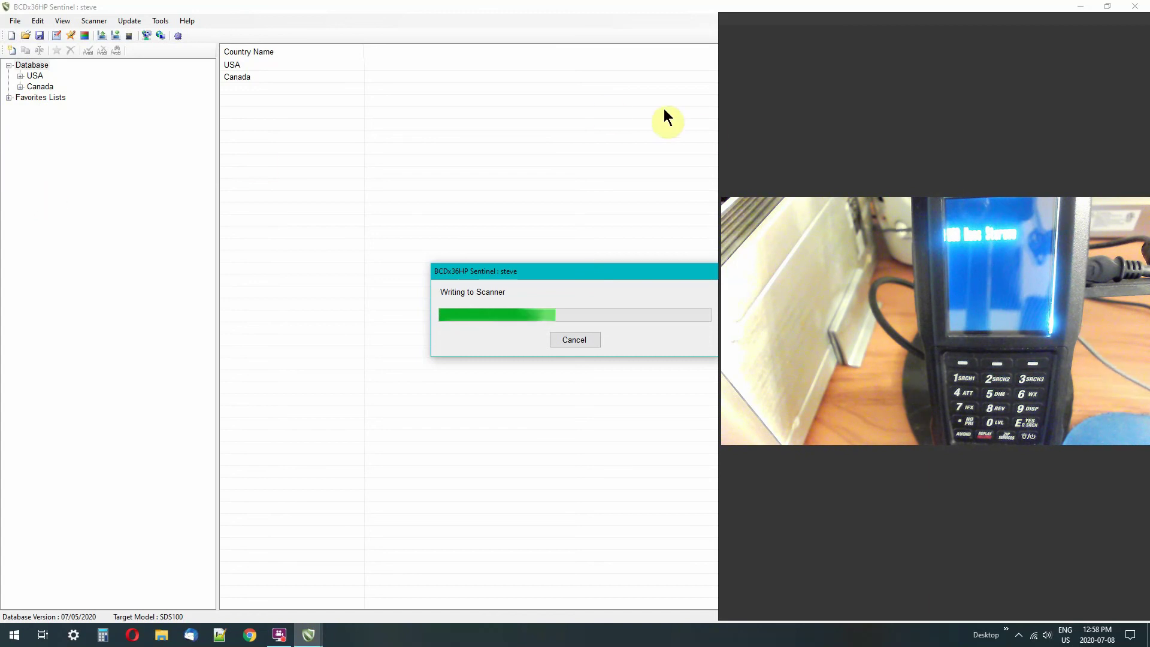
pyautogui.moveTo(720, 127); pyautogui.dragTo(752, 125)
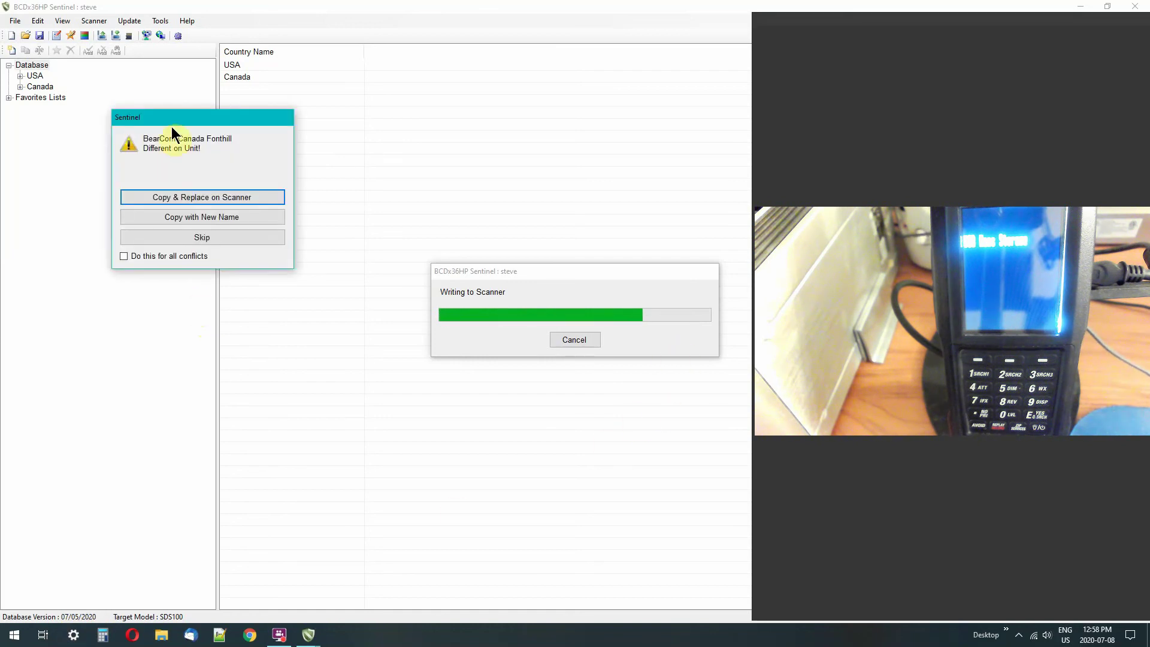
# - Skip all favorites conflicts, such as BearCom Canada Fonthill, and dismiss the finished-writing message
pyautogui.click(127, 254)
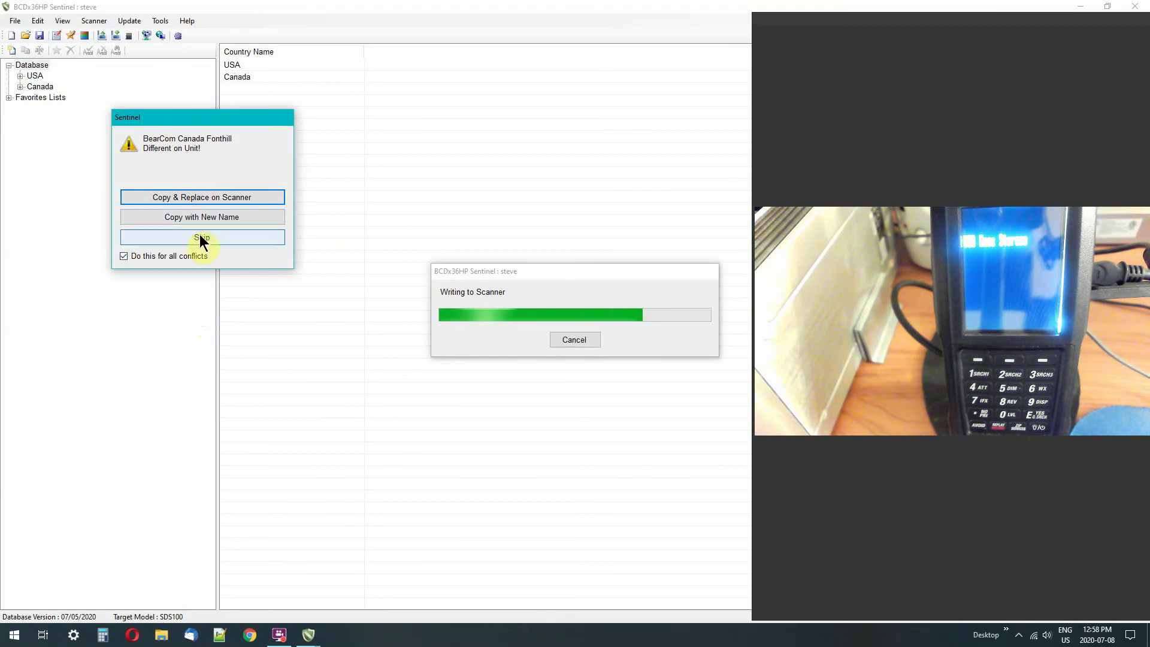
pyautogui.click(199, 237)
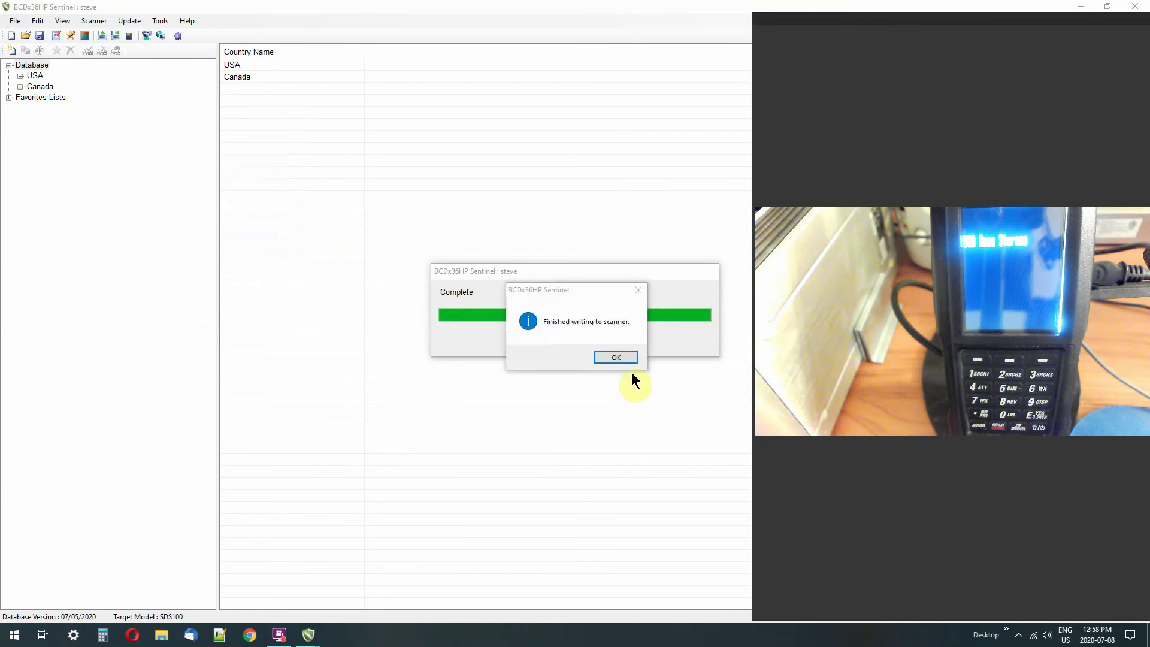
pyautogui.click(616, 358)
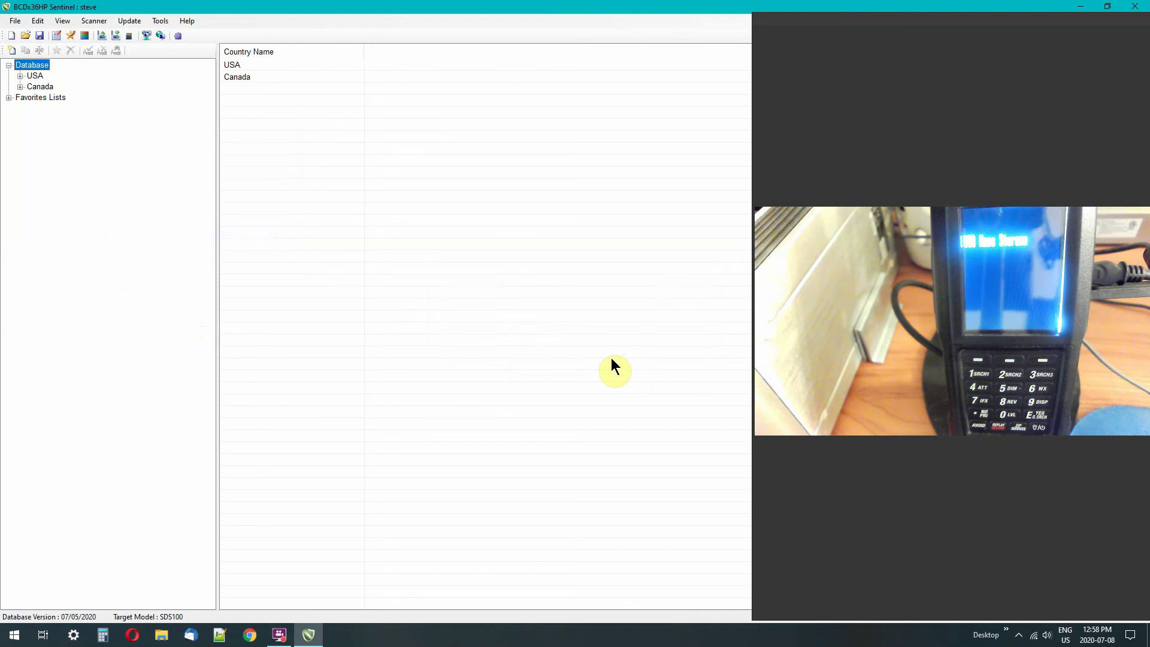
pyautogui.click(101, 22)
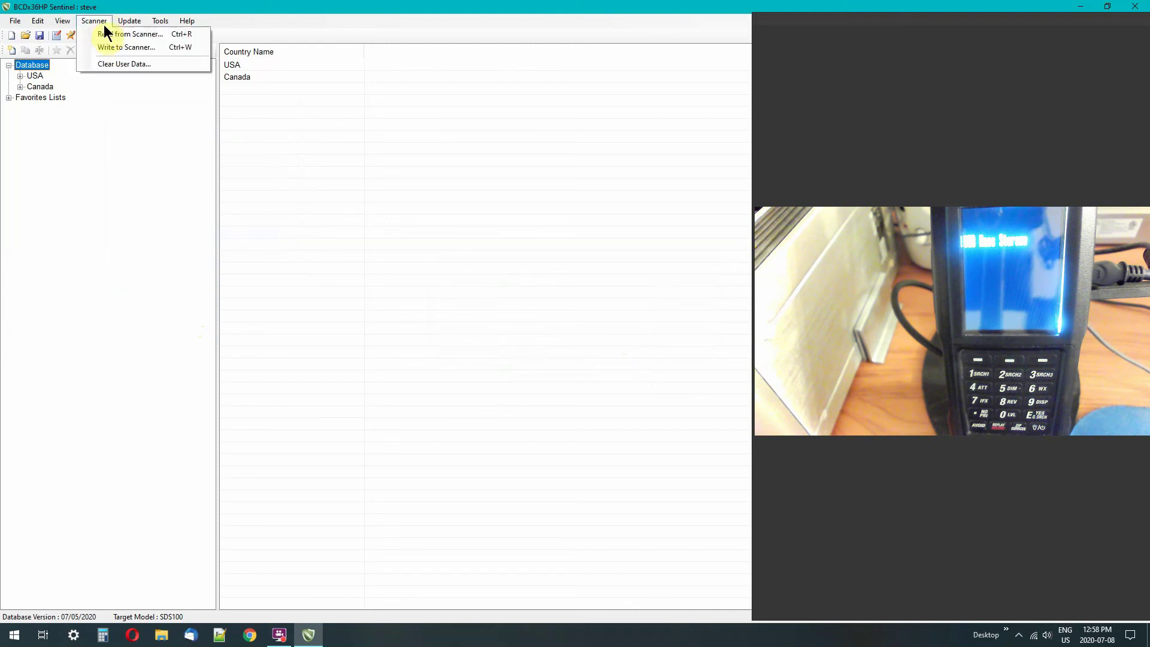
pyautogui.click(122, 18)
pyautogui.click(122, 17)
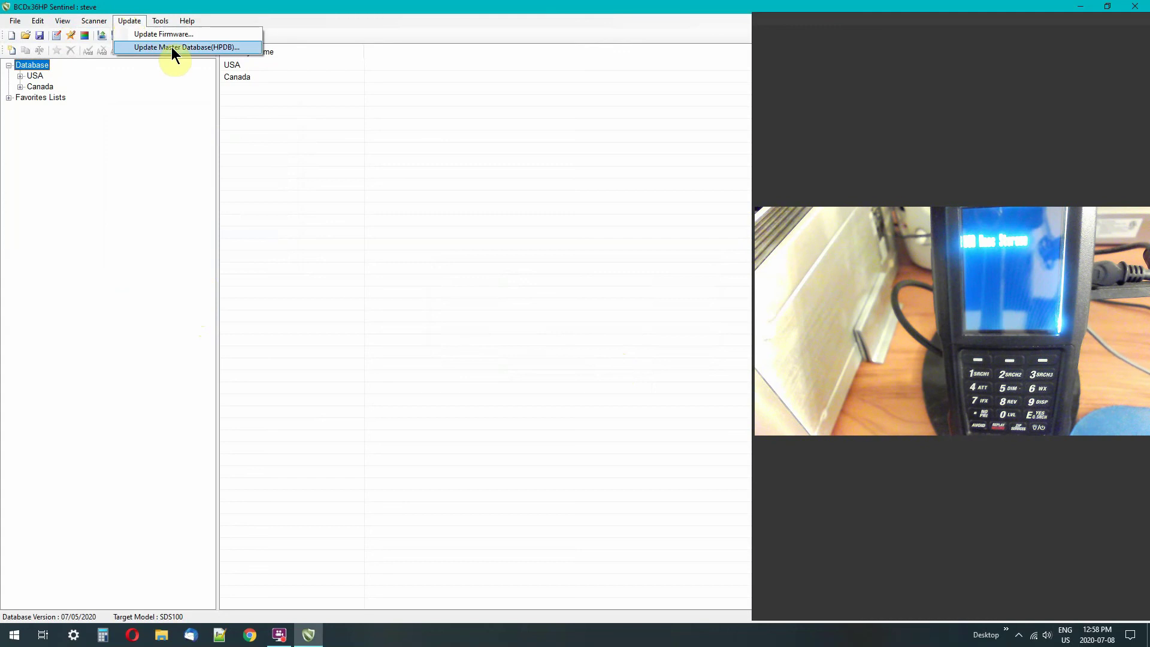